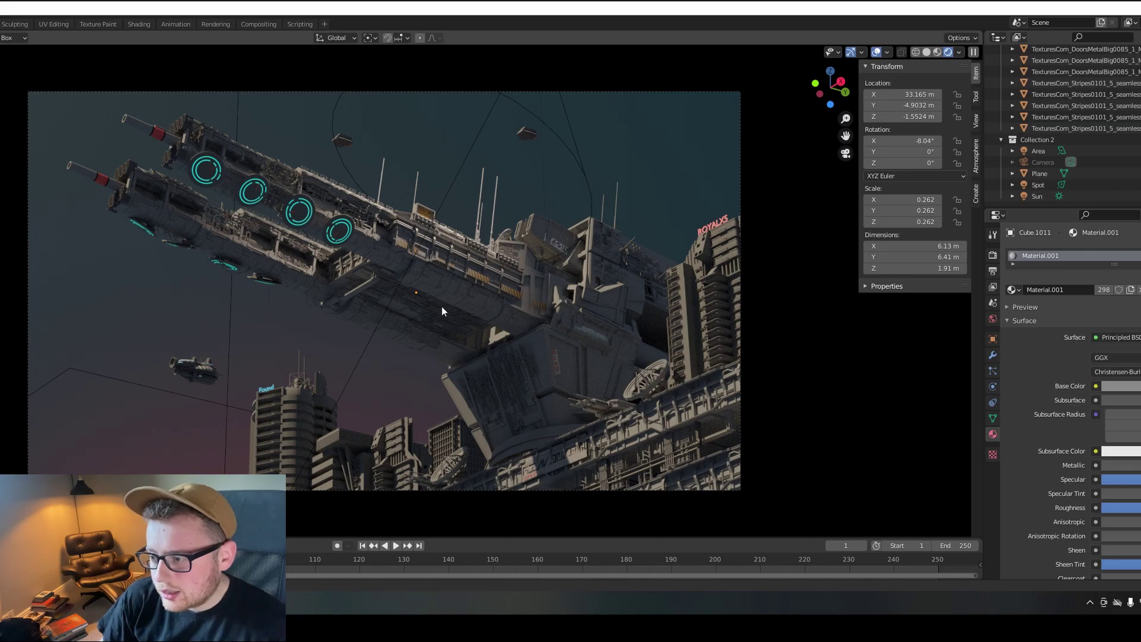
Step: Examine the gun turret city scene through the camera and from outside, including the sky backdrop behind it
key(KP_0)
scroll(427, 341, up, 3)
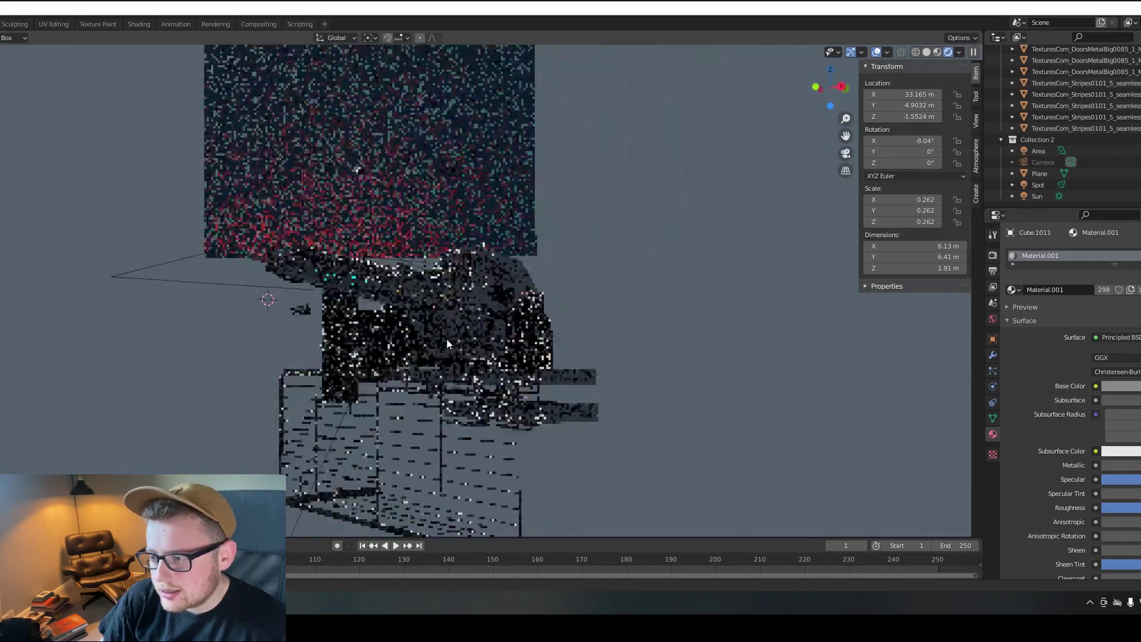
scroll(447, 344, down, 3)
key(KP_0)
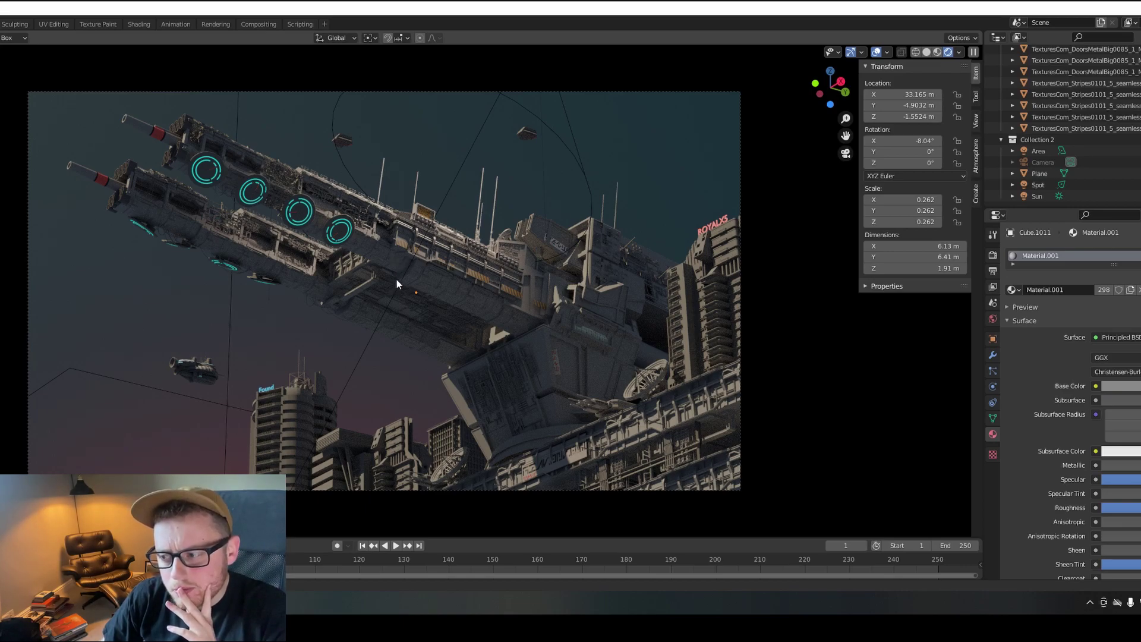
middle_drag(392, 314, 414, 304)
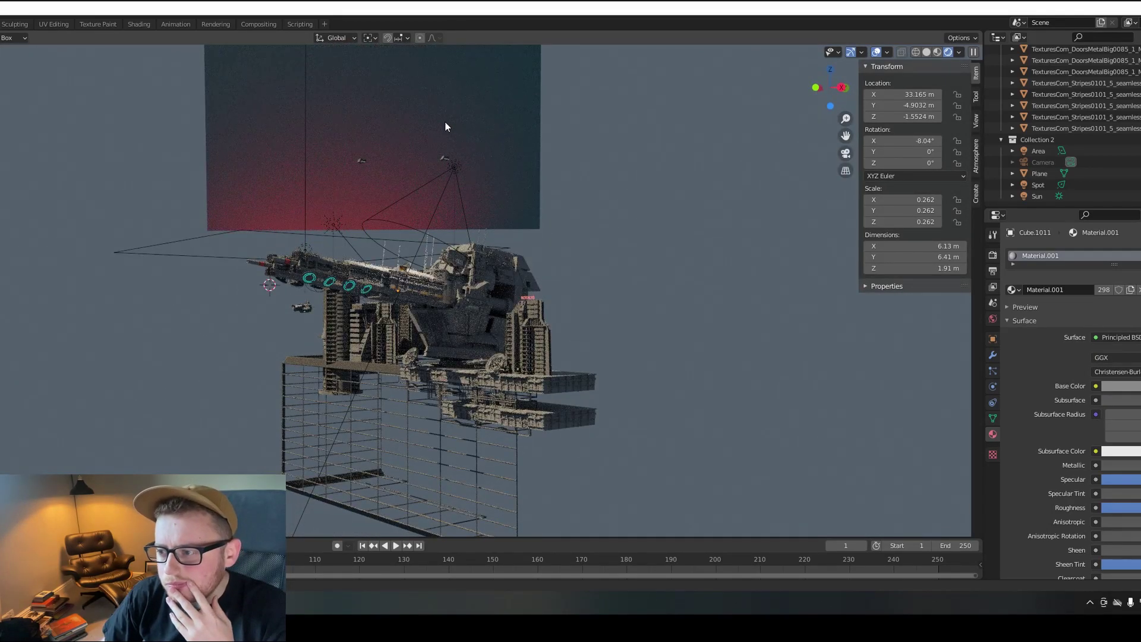
middle_drag(353, 127, 424, 133)
middle_drag(320, 127, 269, 114)
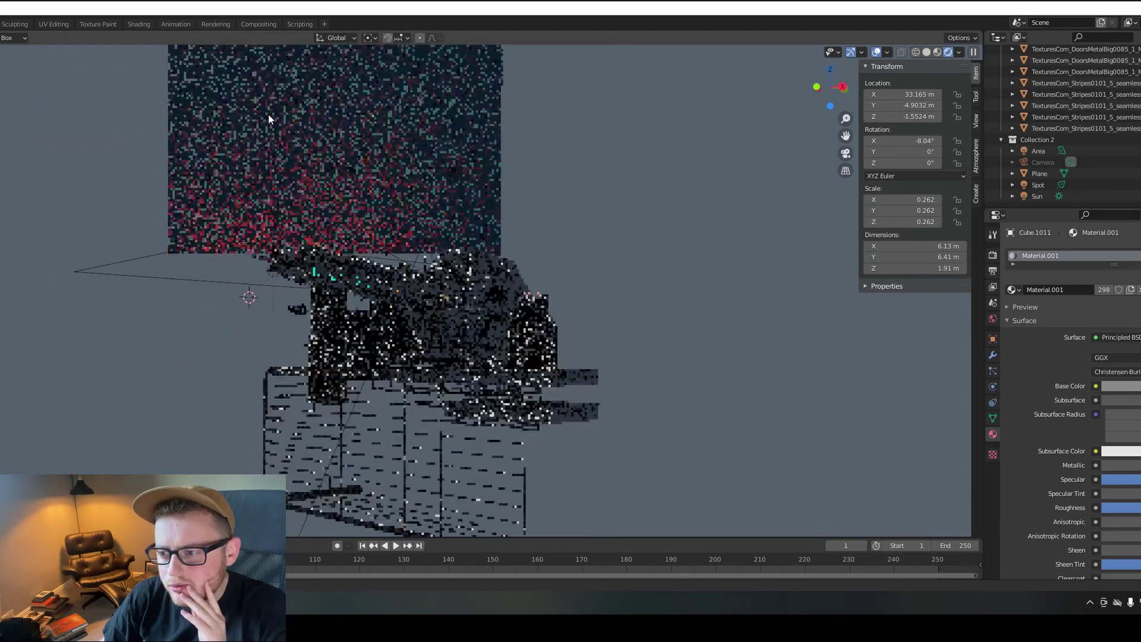
Step: Select and frame the sky backdrop plane, and compare its red-to-teal gradient with the camera view
click(340, 112)
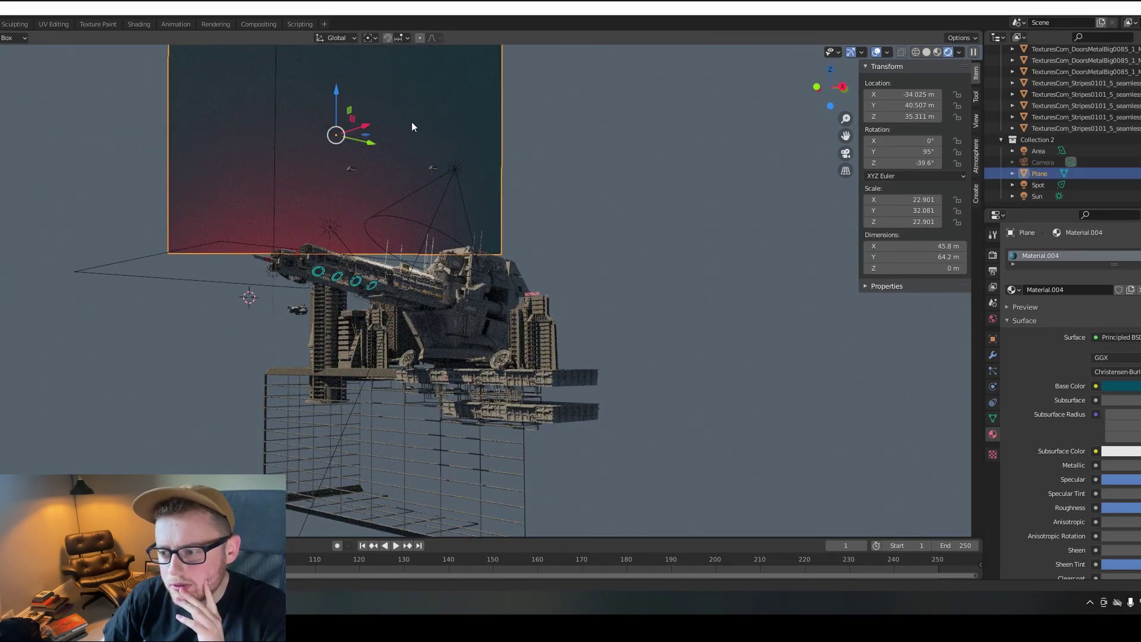
middle_drag(382, 119, 393, 117)
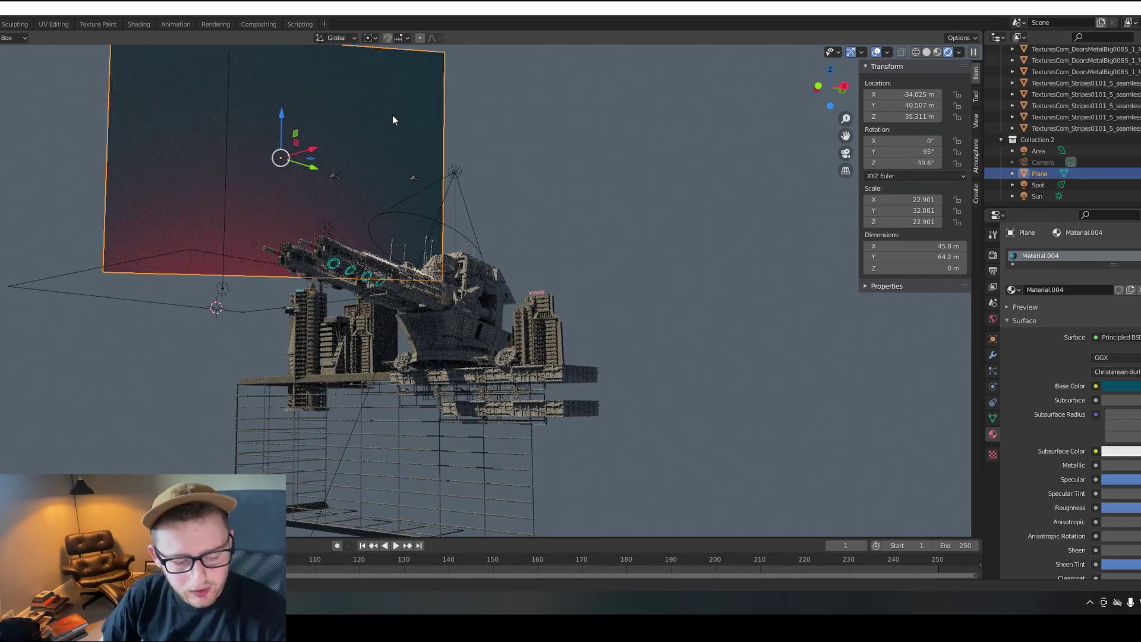
key(KP_Decimal)
middle_drag(326, 196, 240, 238)
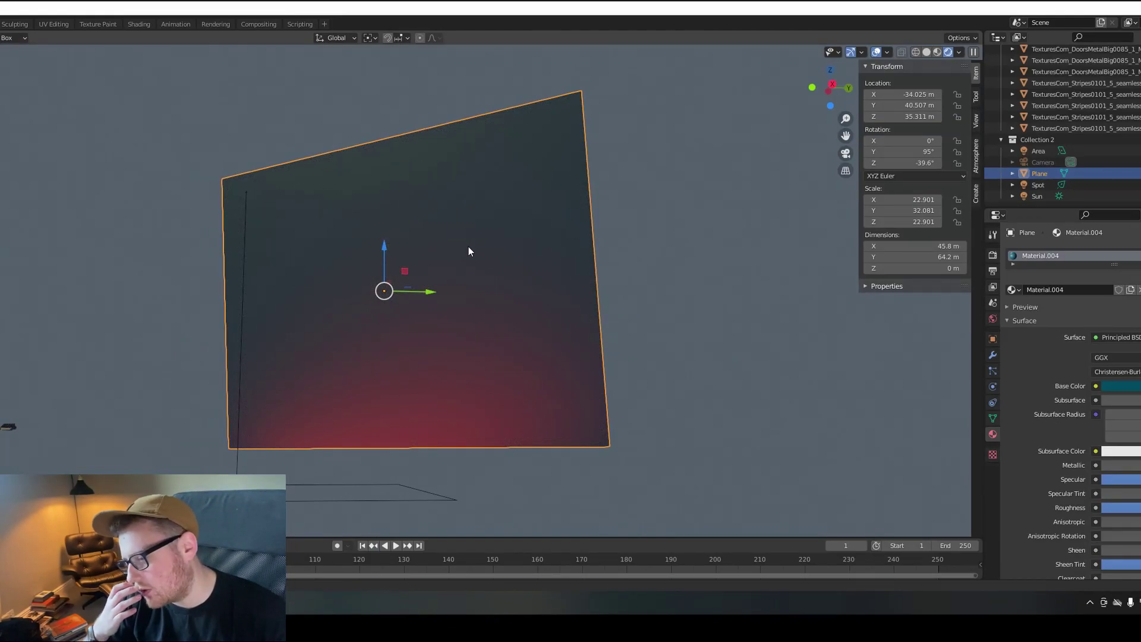
middle_drag(463, 313, 368, 319)
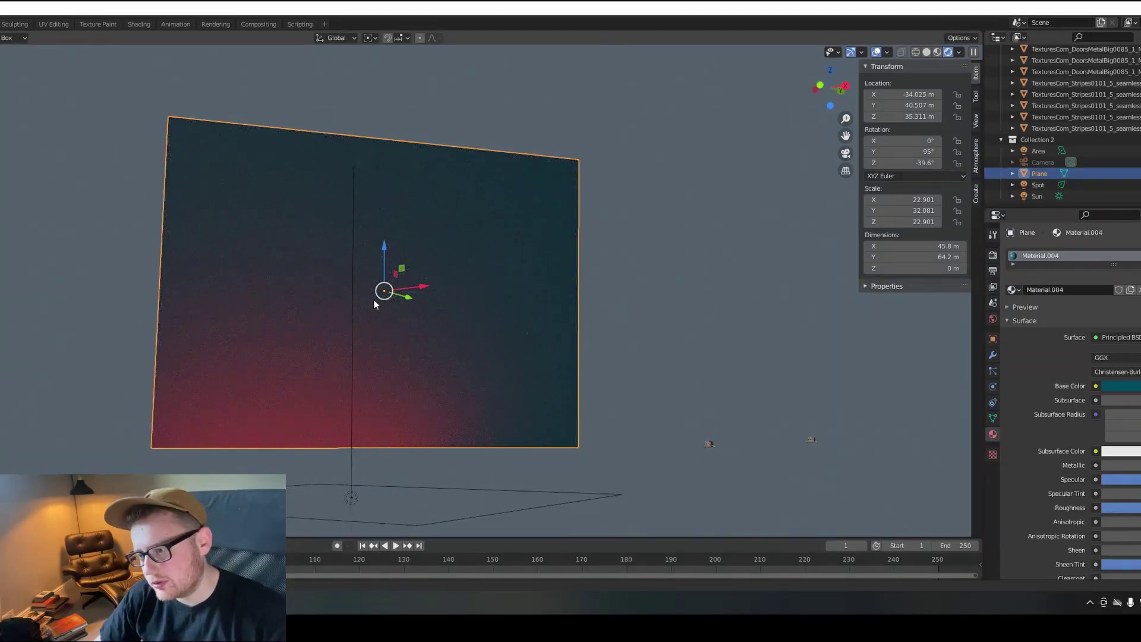
key(KP_0)
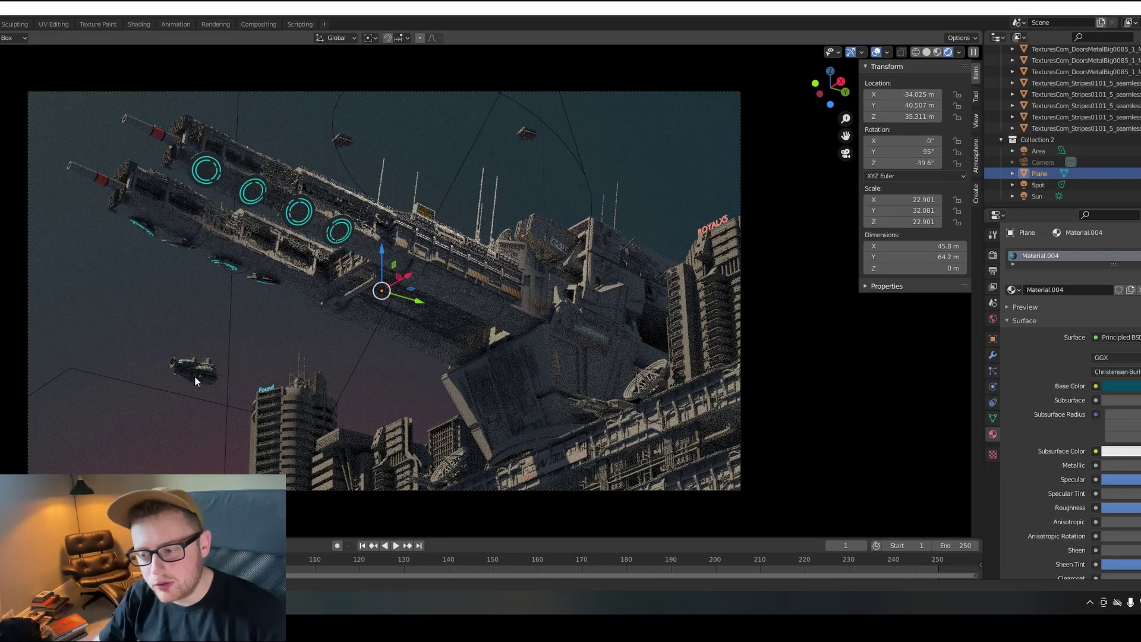
key(KP_0)
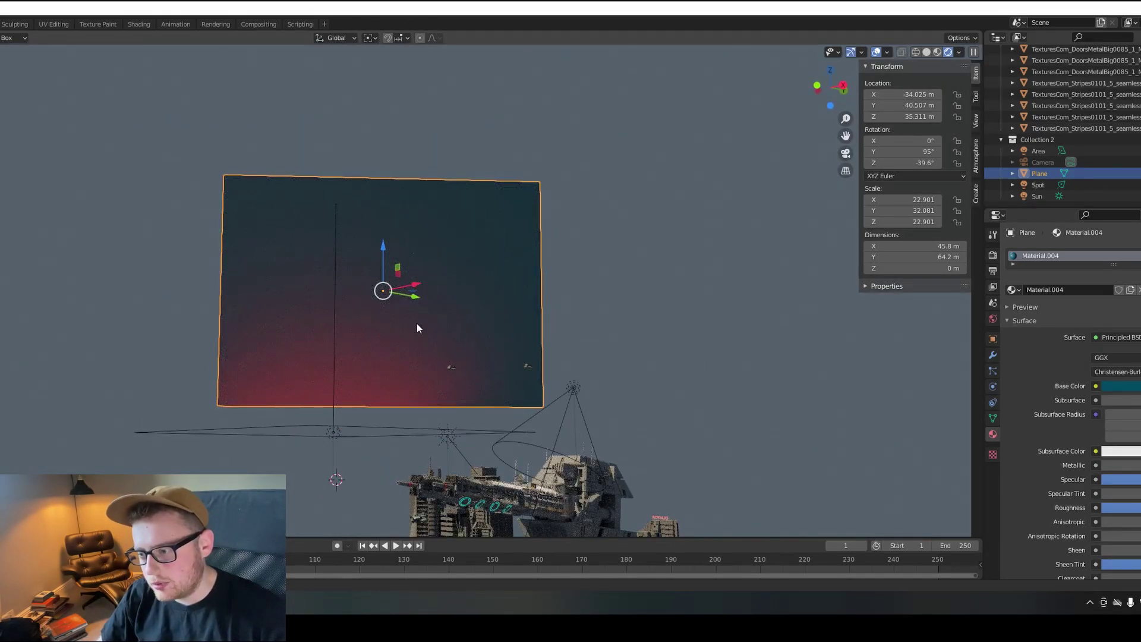
Step: Hide the red area light below the backdrop to see the sky without it, and reveal it again
click(335, 433)
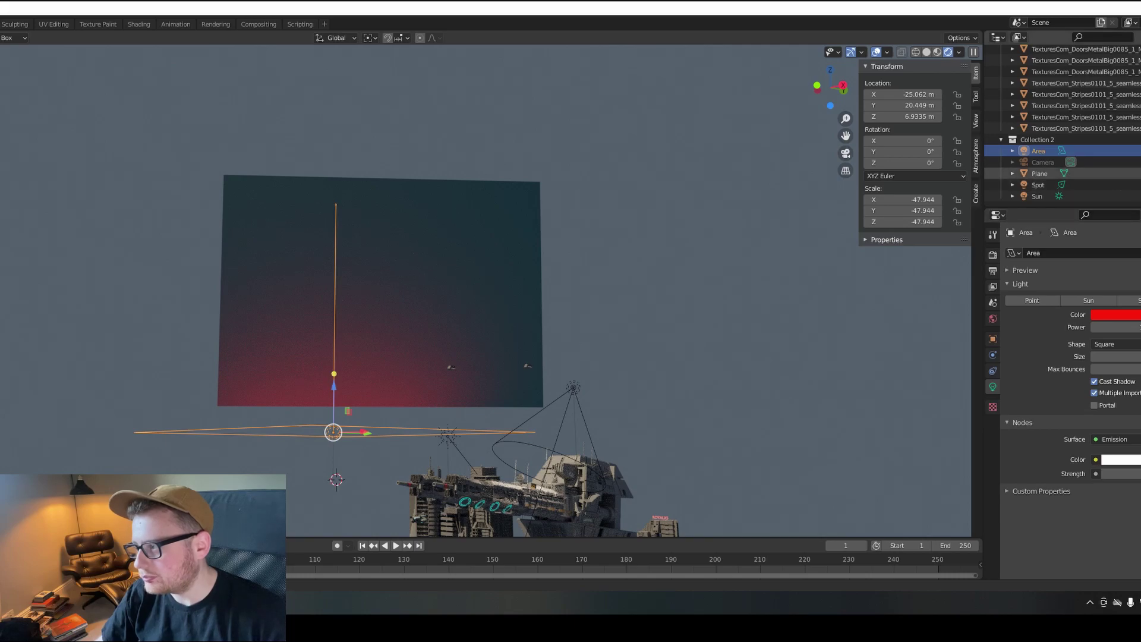
key(h)
middle_drag(430, 298, 361, 308)
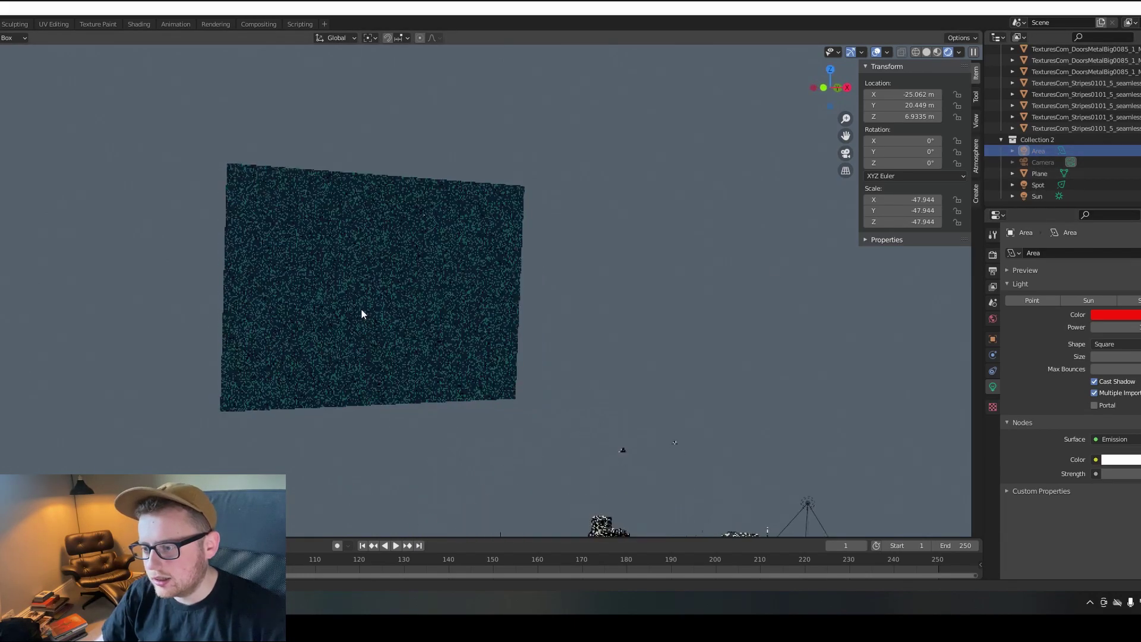
key(alt+h)
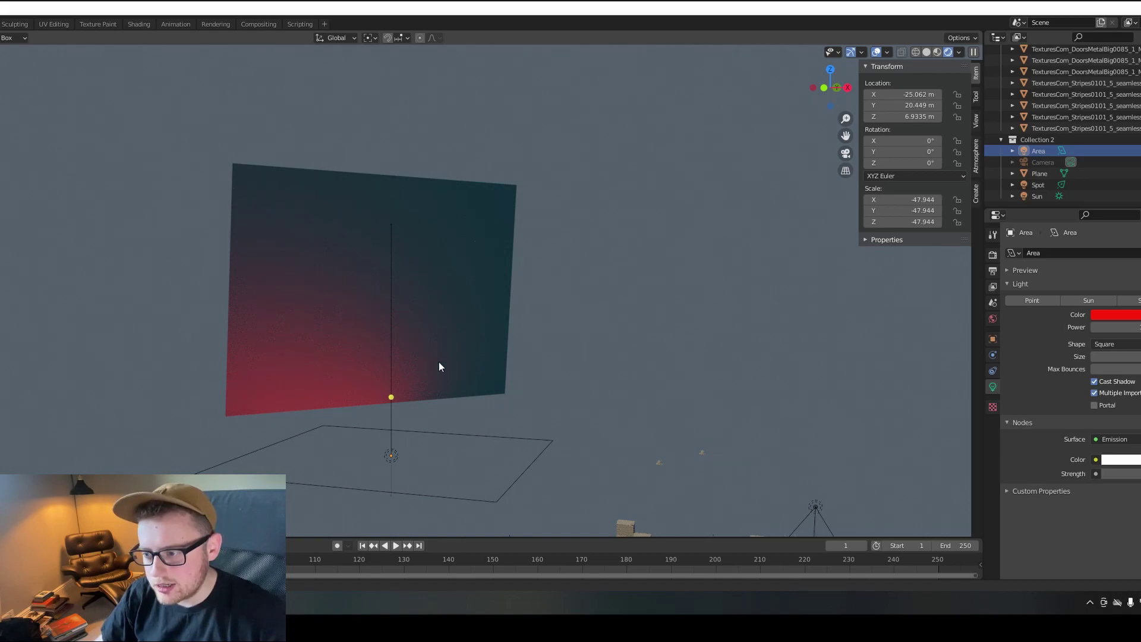
key(KP_0)
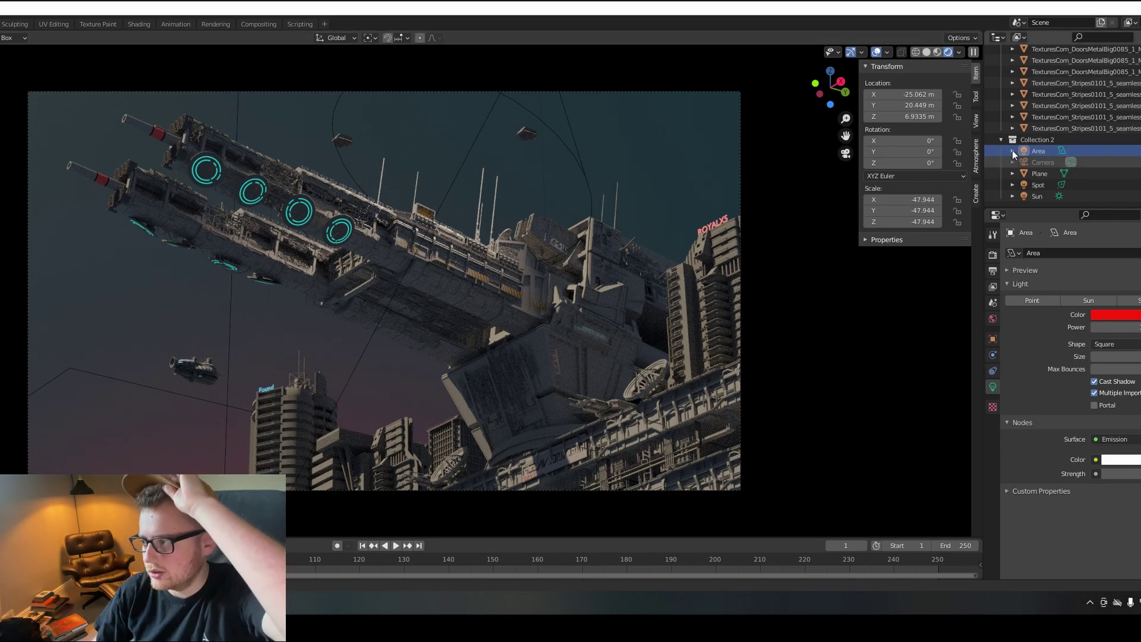
Step: Hide the sun, the spot light and the backdrop plane, and check the scene through the camera
key(KP_0)
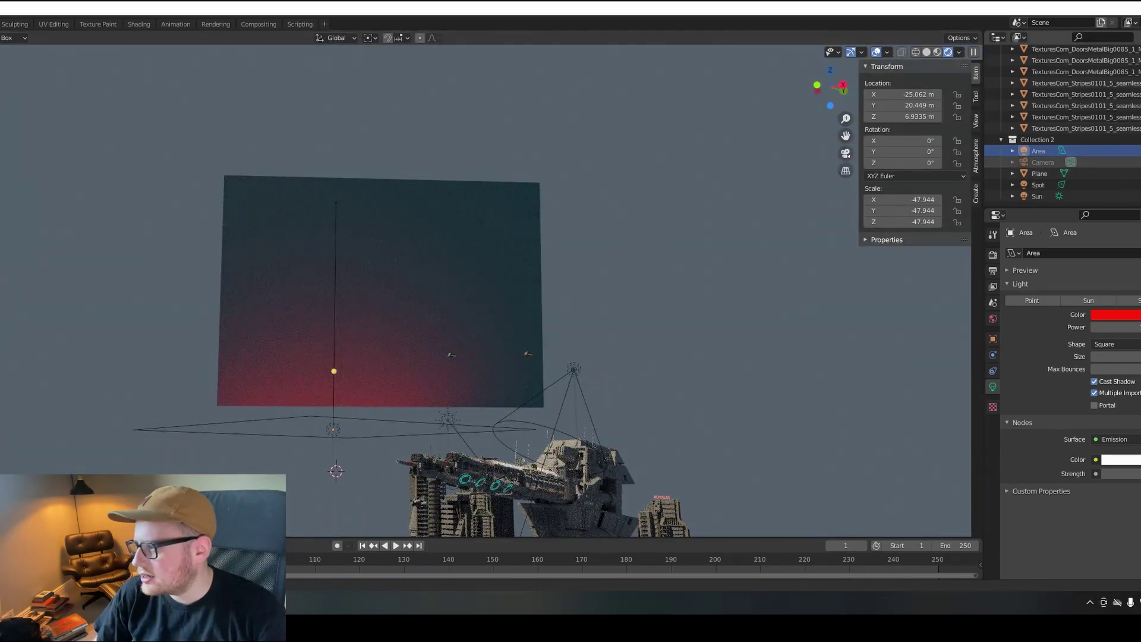
middle_drag(320, 243, 334, 251)
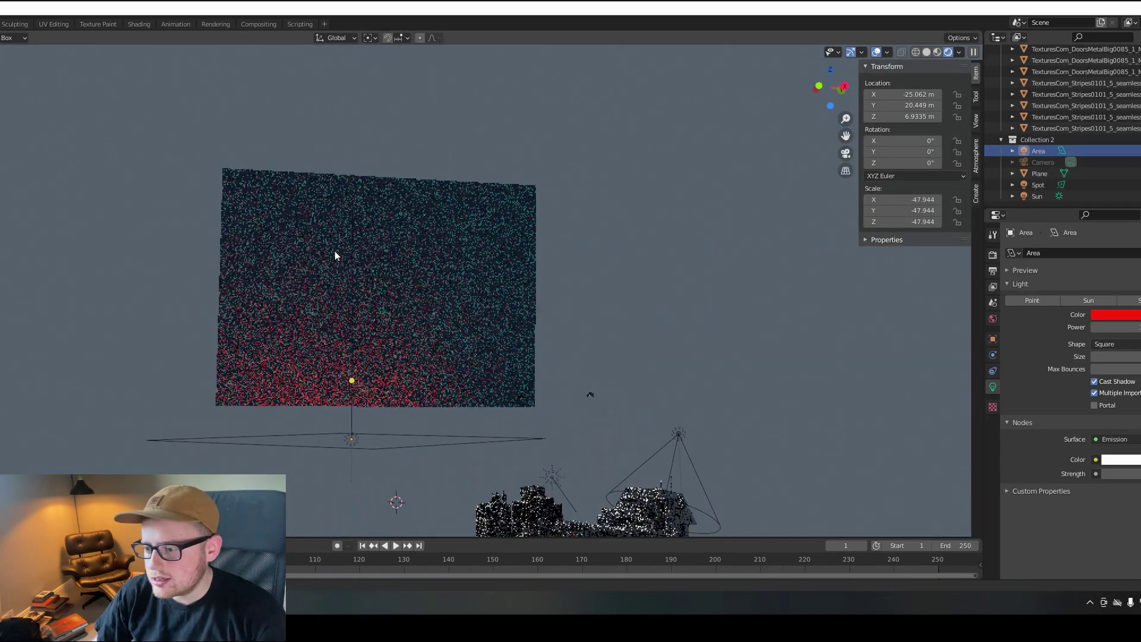
click(1136, 197)
middle_drag(772, 267, 683, 309)
click(1136, 173)
click(1136, 185)
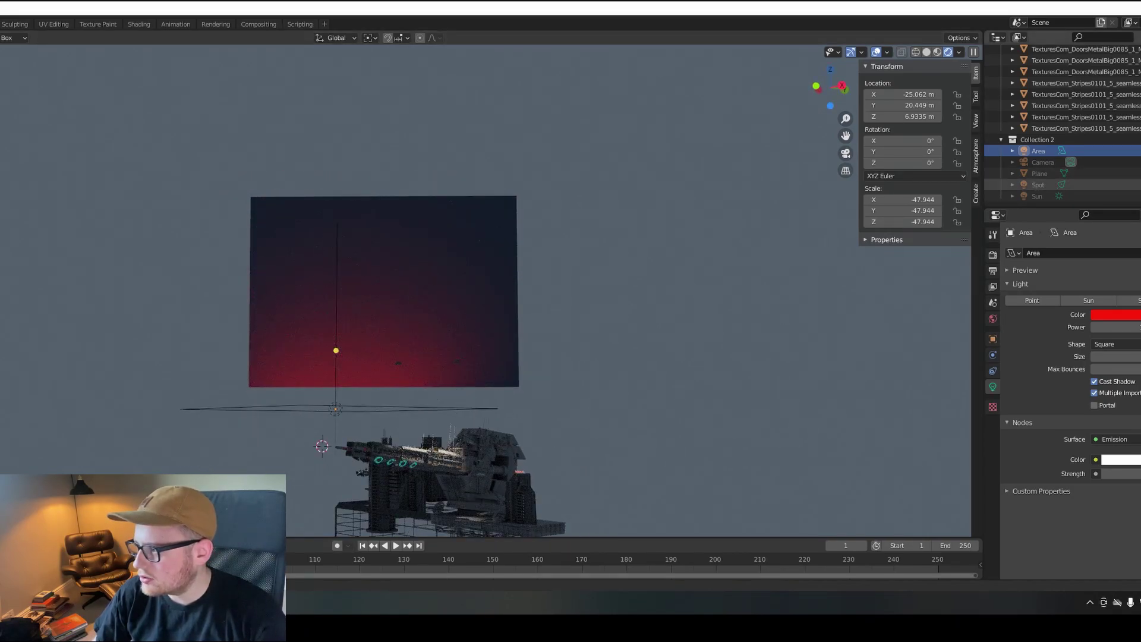
click(1136, 162)
click(1136, 151)
key(KP_0)
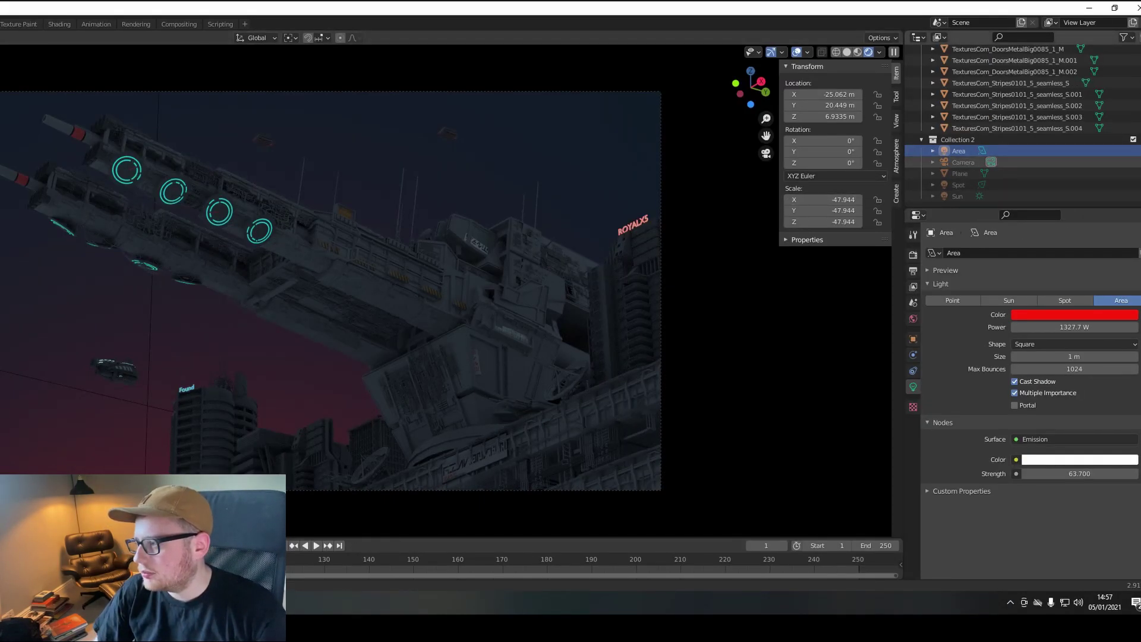
click(1135, 174)
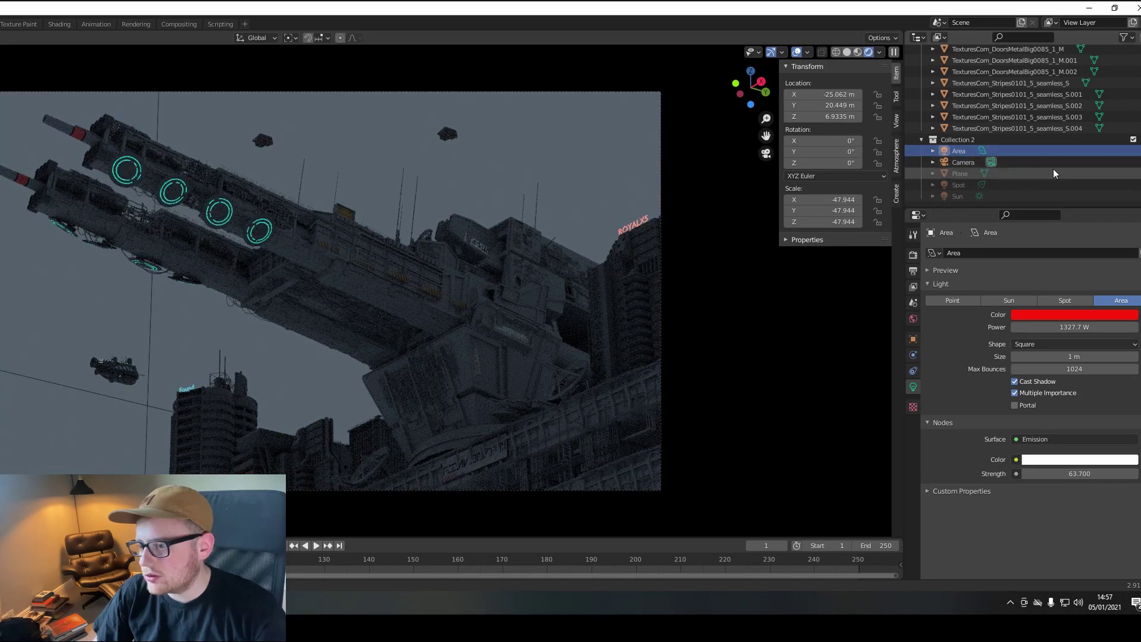
Step: Show the sun light again and select it to check its effect on the scene through the camera
click(1135, 196)
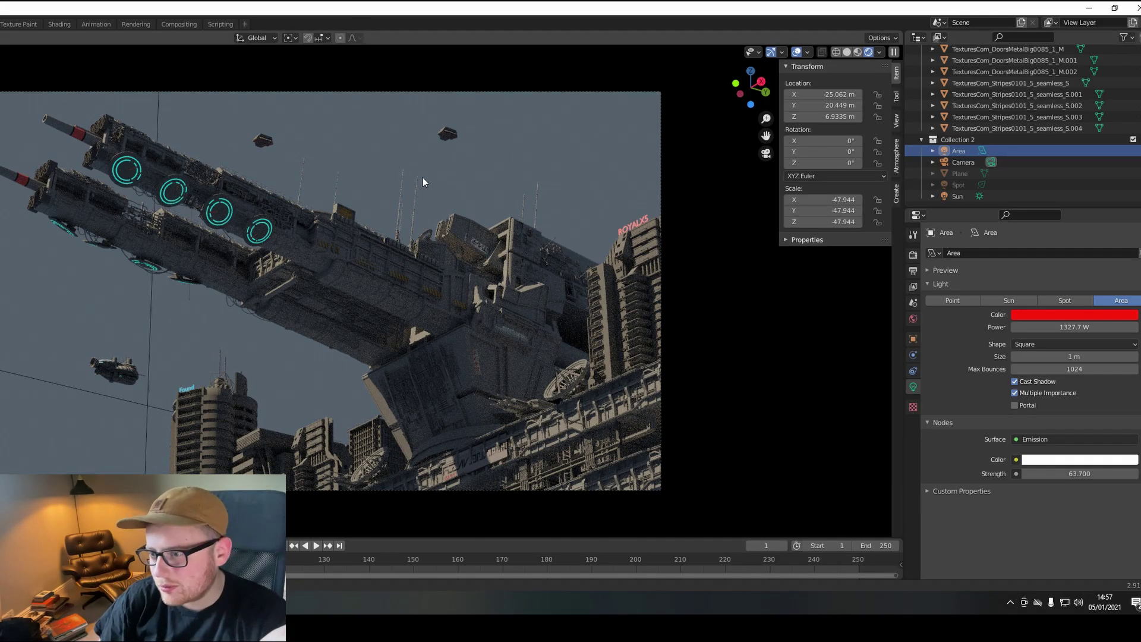
middle_drag(348, 175, 336, 227)
scroll(336, 227, down, 5)
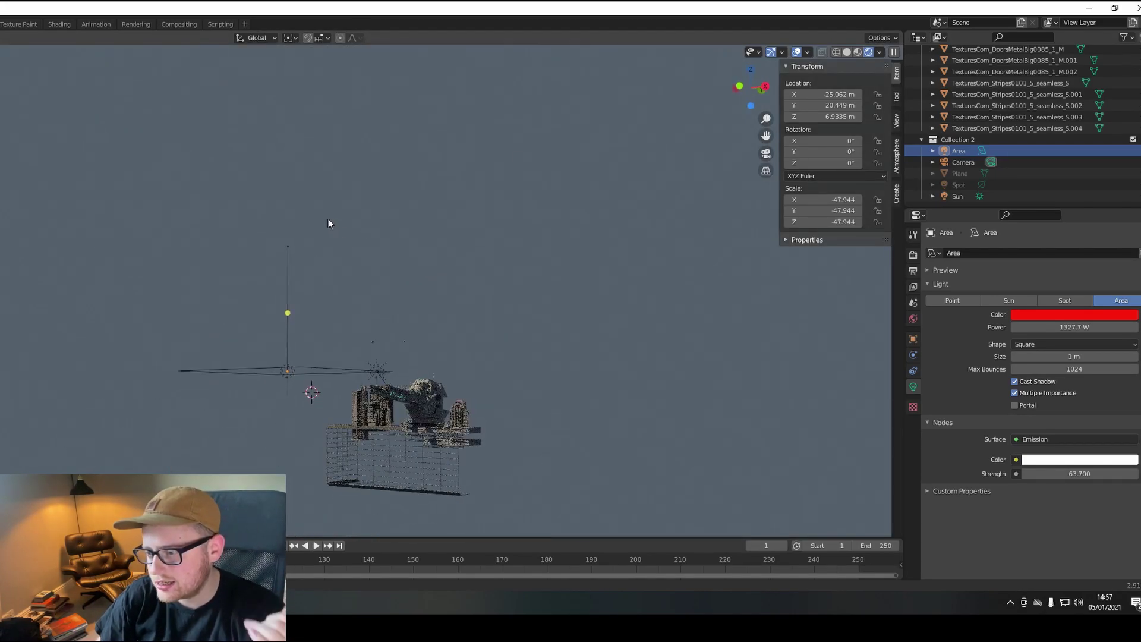
key(KP_0)
middle_drag(230, 223, 221, 313)
click(226, 374)
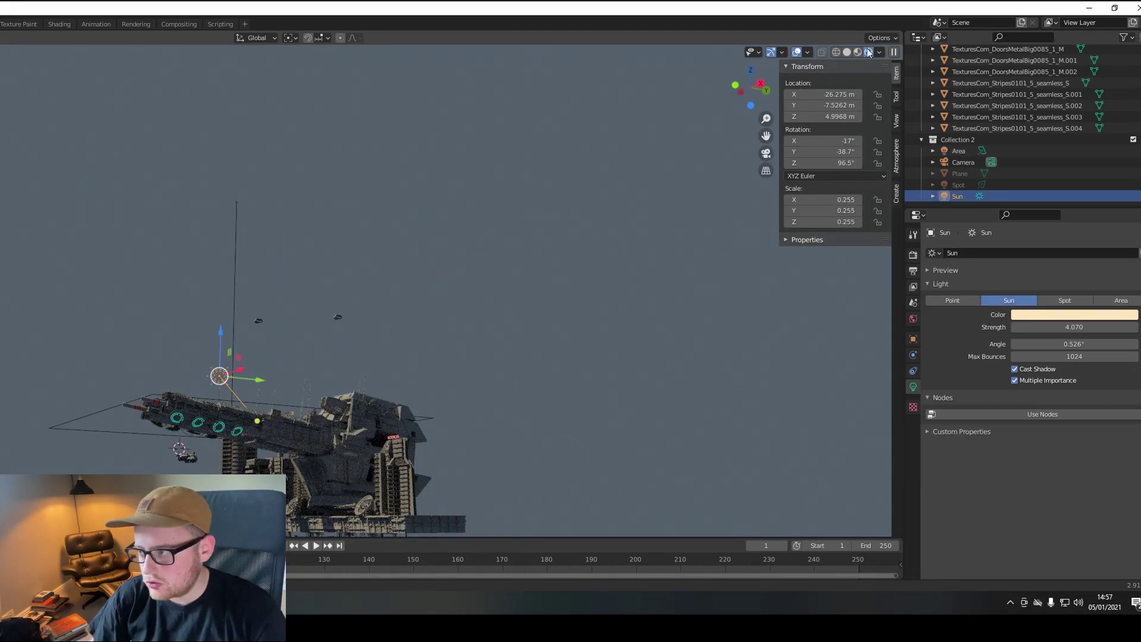
drag(834, 161, 894, 160)
click(765, 153)
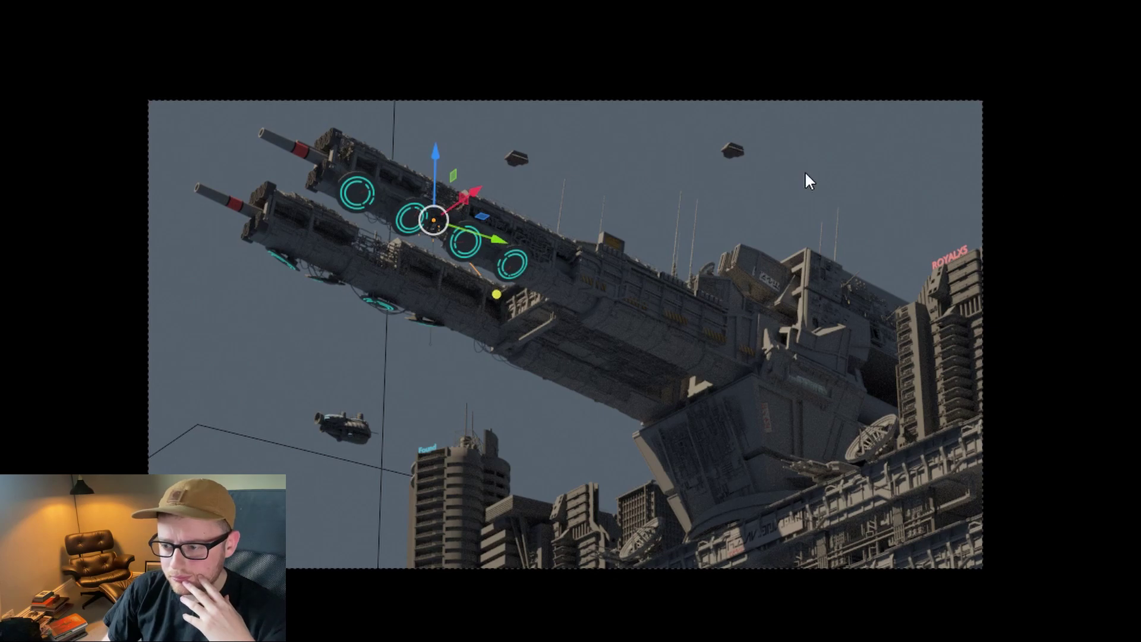
Step: Reveal the hidden backdrop and lights, and select the spot light above the gun turret
key(h)
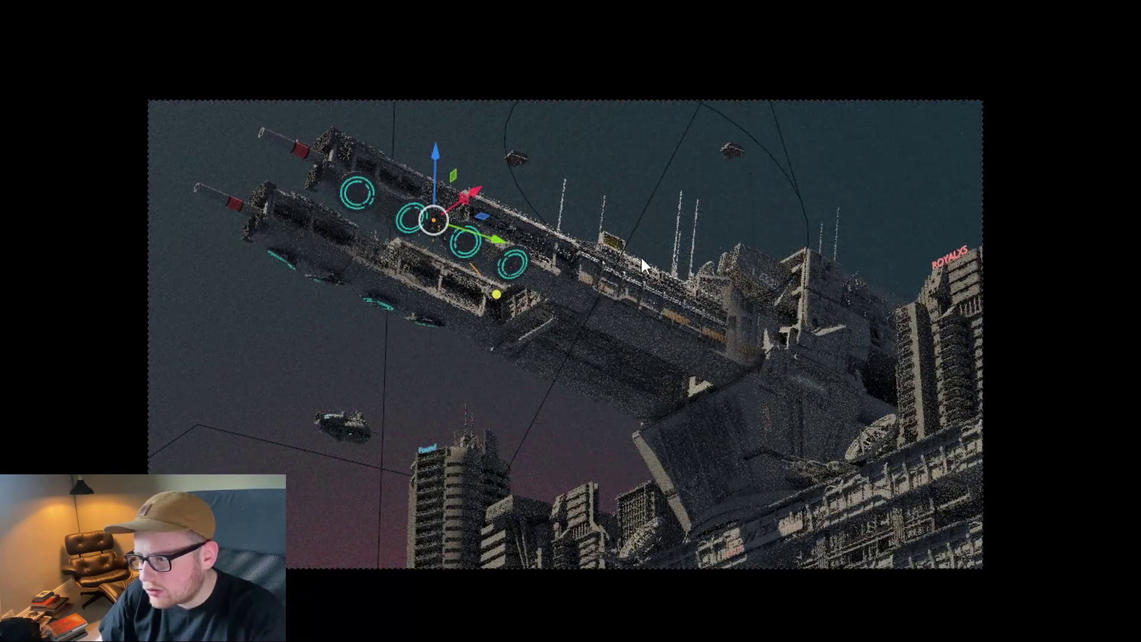
click(657, 186)
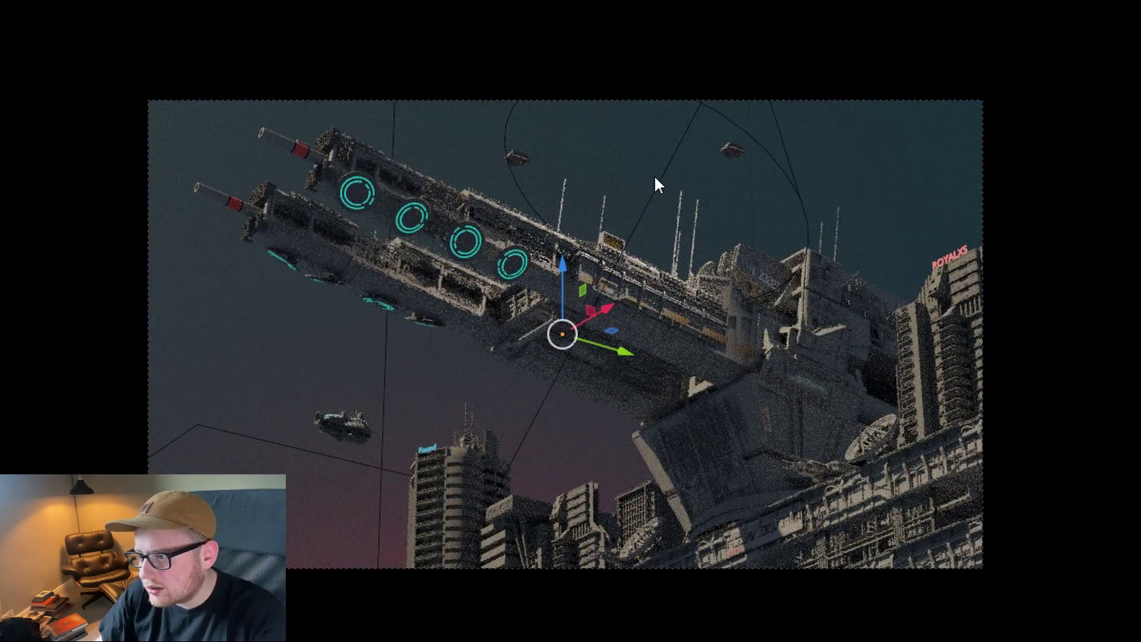
click(718, 113)
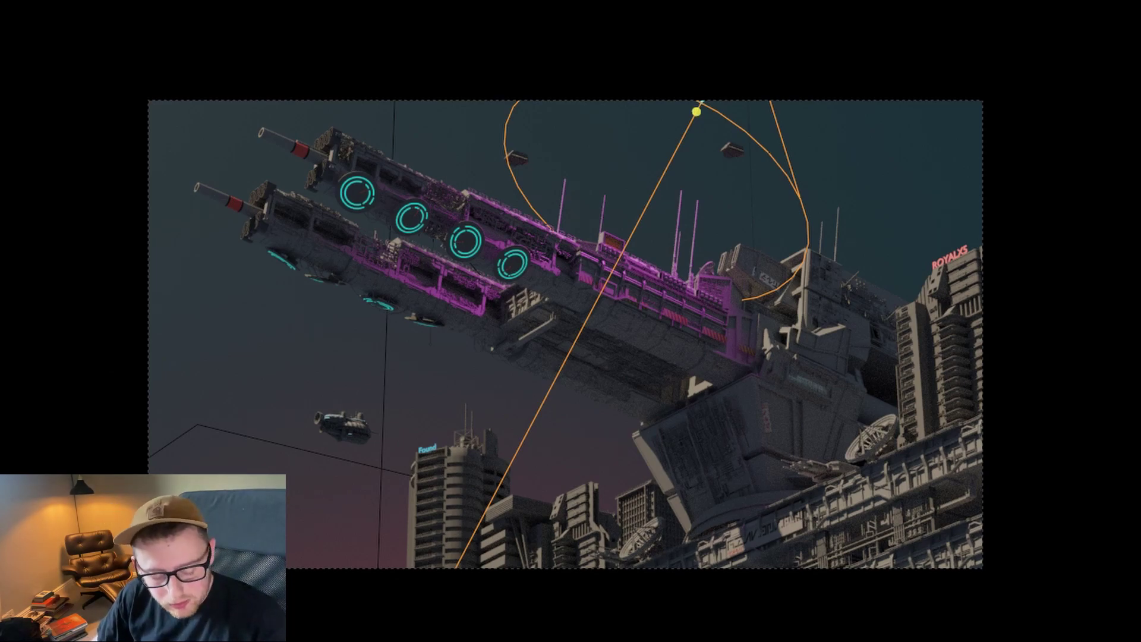
key(ctrl+z)
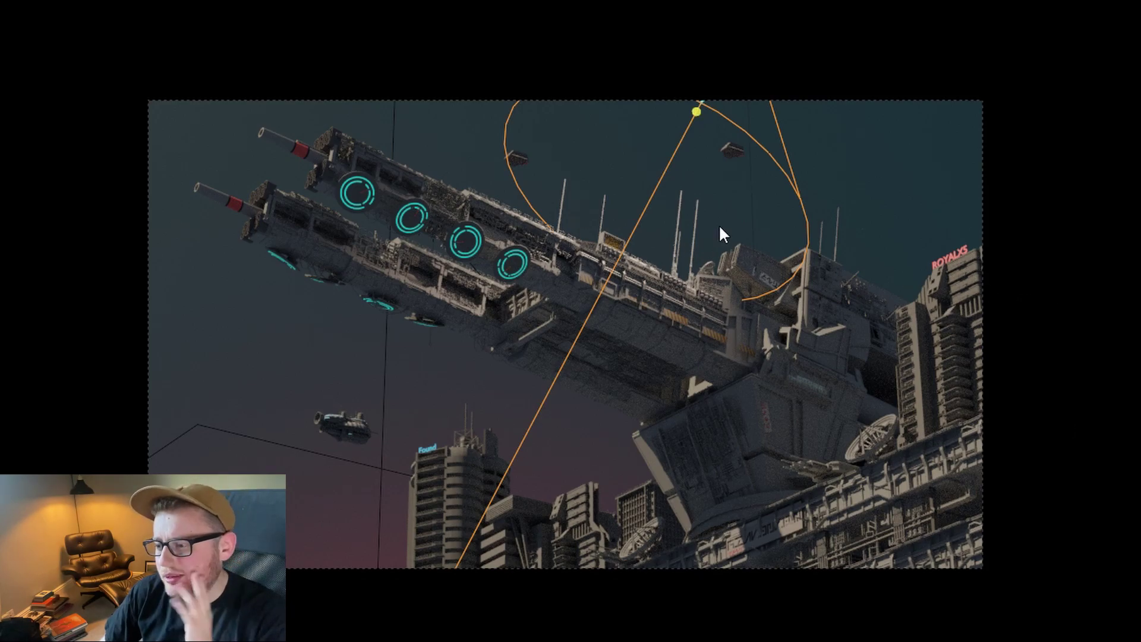
key(Escape)
Step: Frame the spot light and examine its position and cone direction from outside and through the camera
key(KP_Decimal)
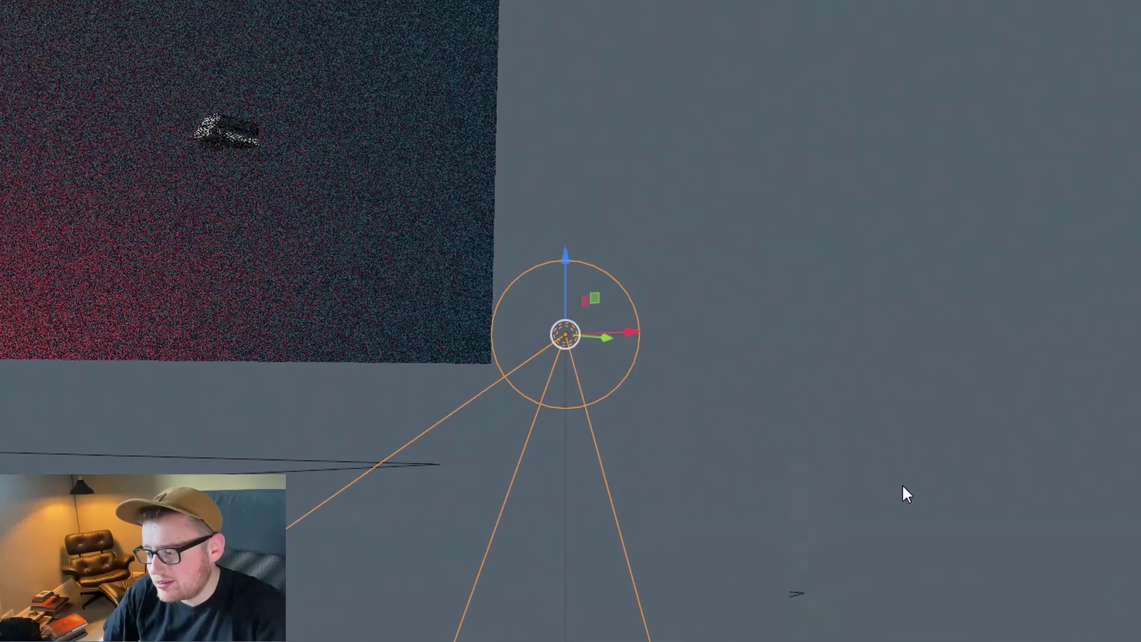
middle_drag(767, 464, 573, 474)
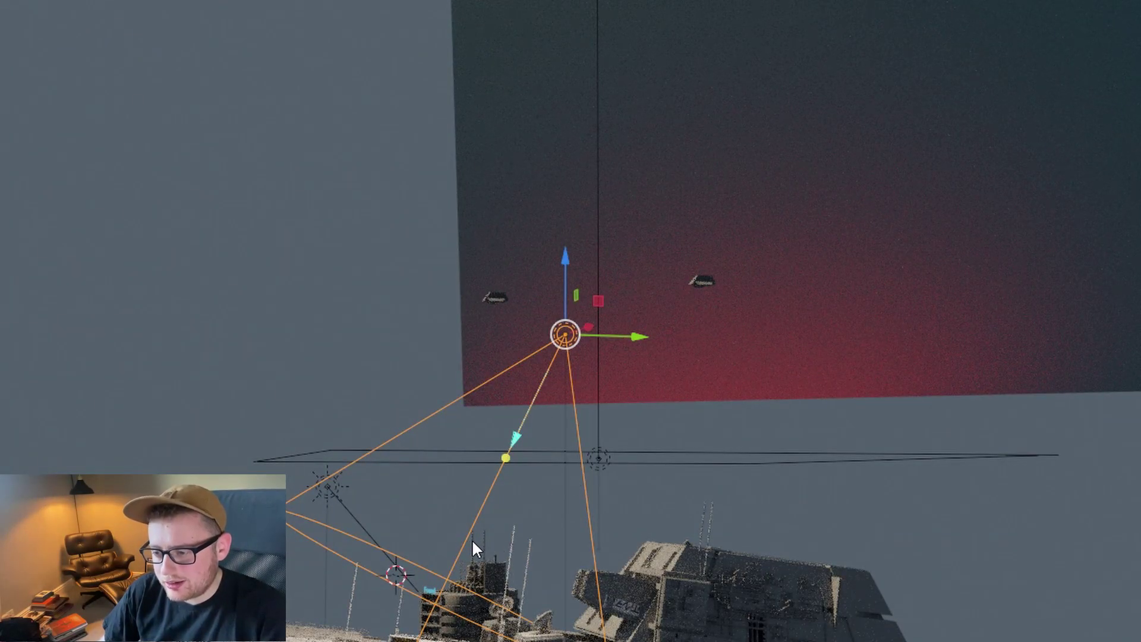
key(KP_0)
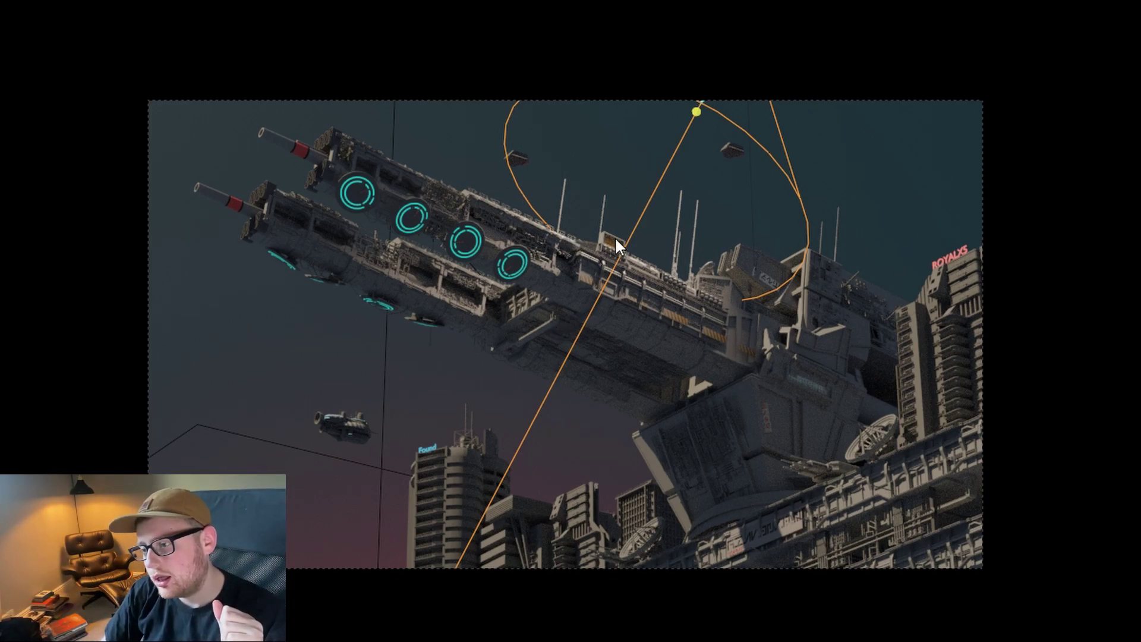
Step: Select the hull piece along the gun's side, inspect it through the camera, deselect it and examine the scene from outside
middle_drag(960, 331, 510, 348)
click(510, 341)
click(595, 351)
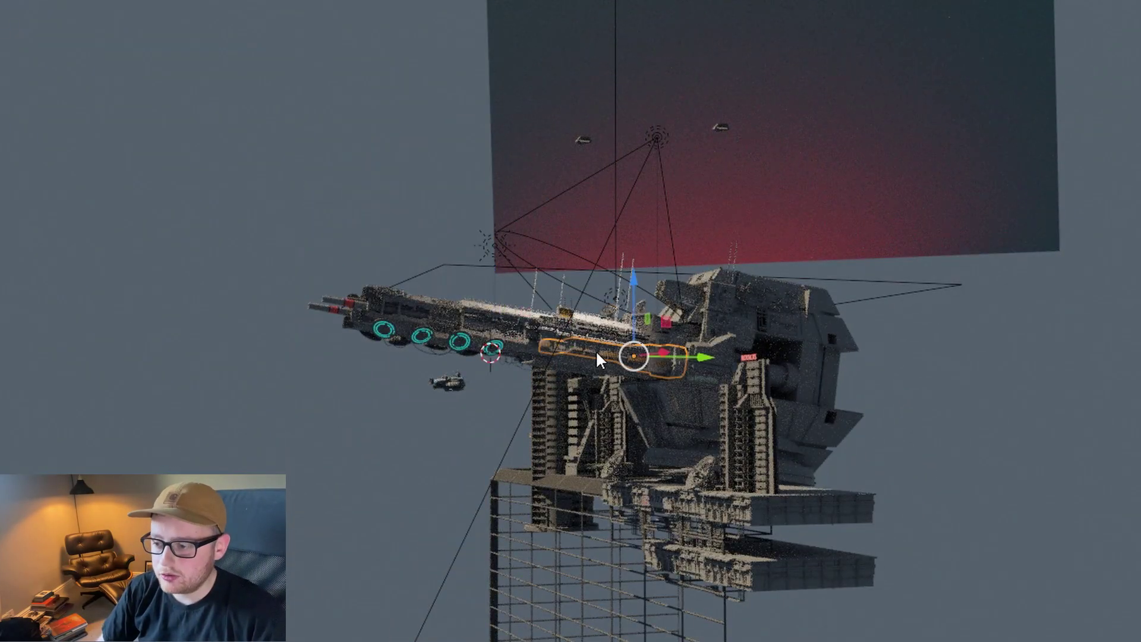
middle_drag(596, 350, 659, 356)
key(KP_0)
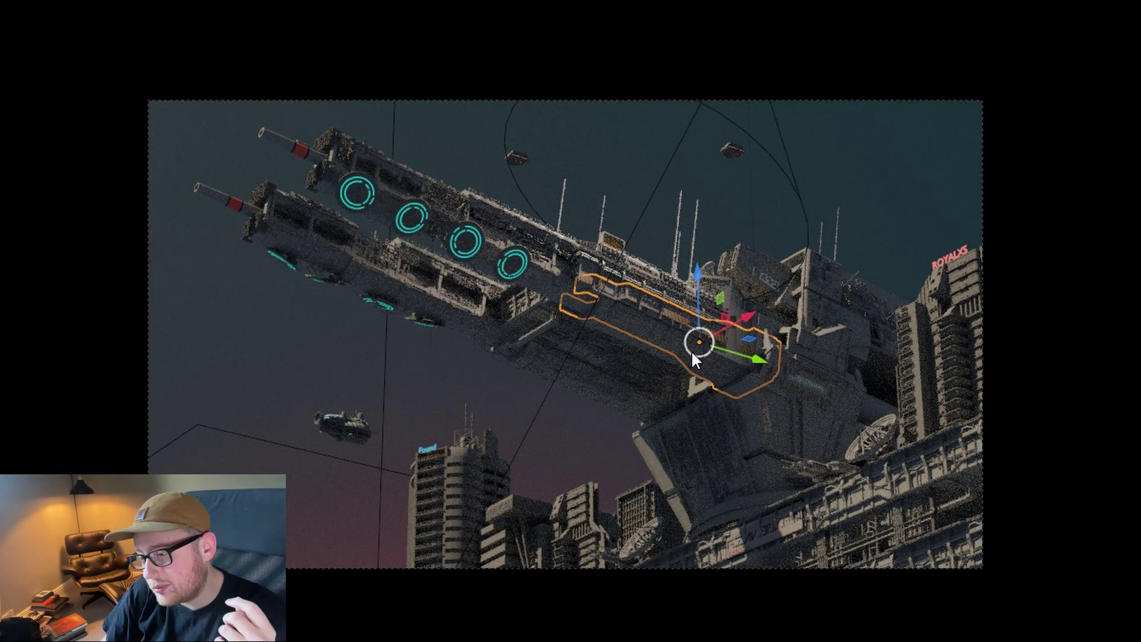
click(1123, 375)
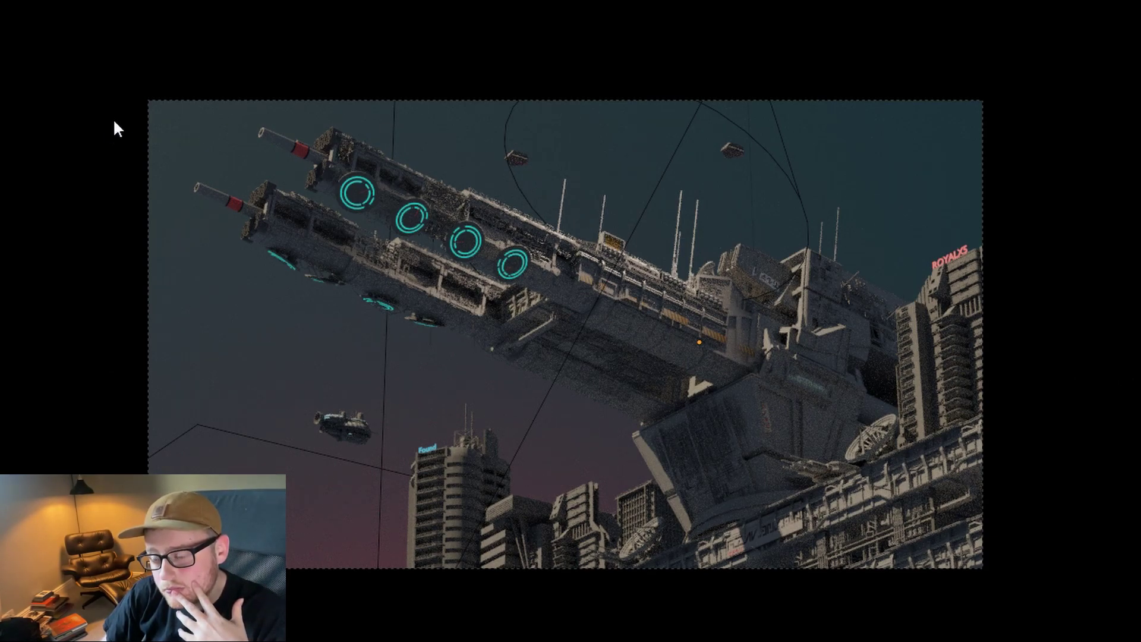
middle_drag(1115, 319, 893, 534)
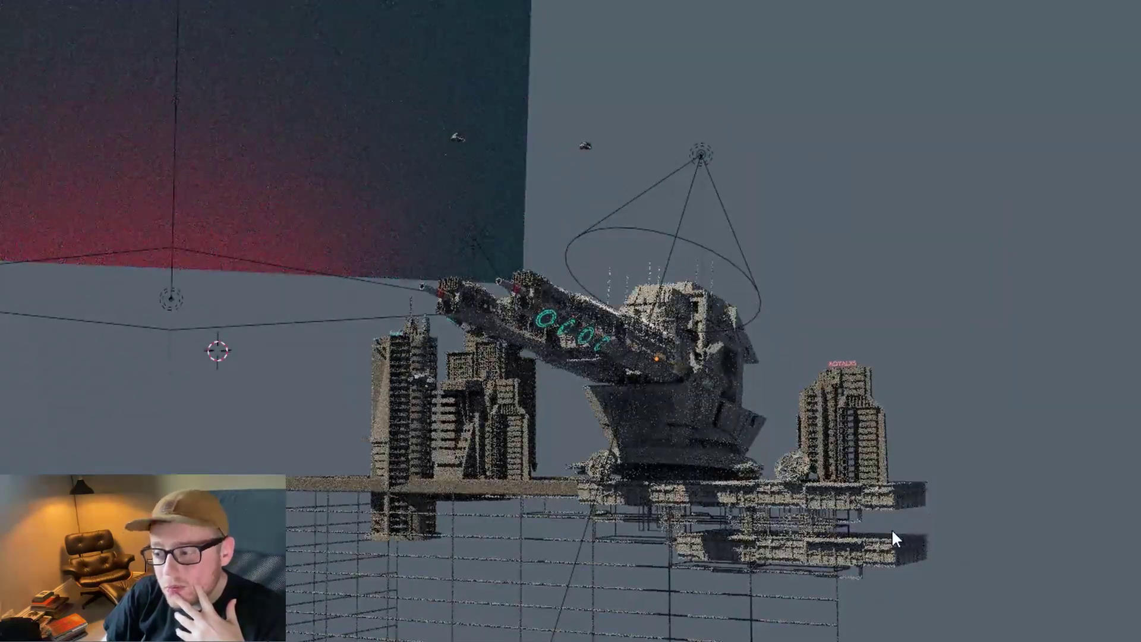
middle_drag(1001, 453, 599, 441)
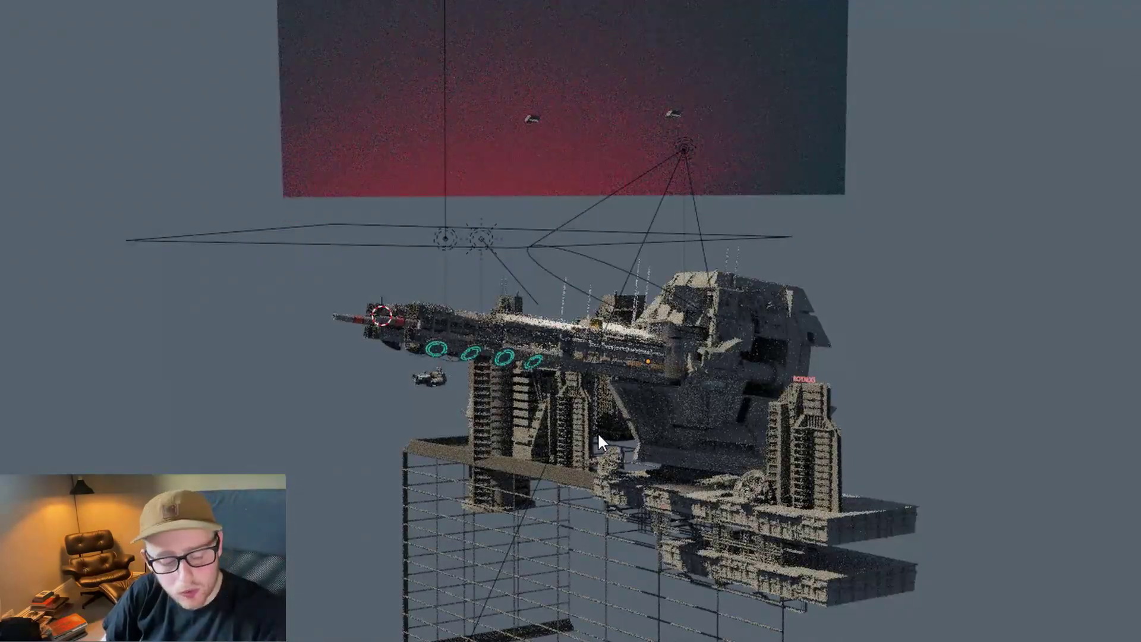
Step: Select the turret's lower base and view it through the camera, checking the gun's underside against the backdrop
click(711, 427)
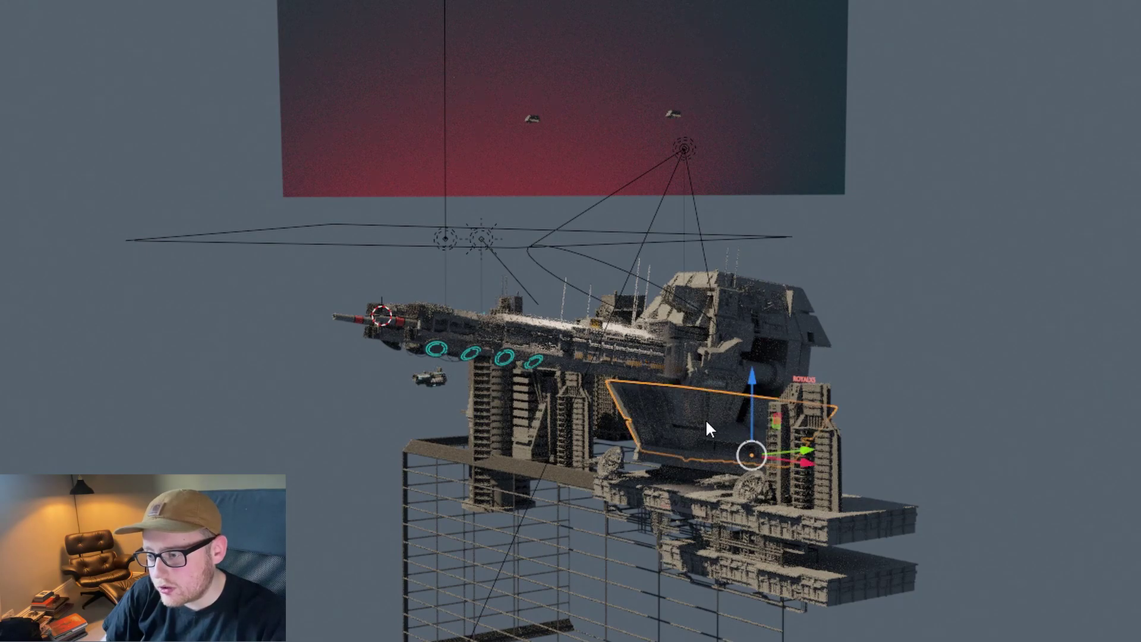
key(KP_0)
click(465, 295)
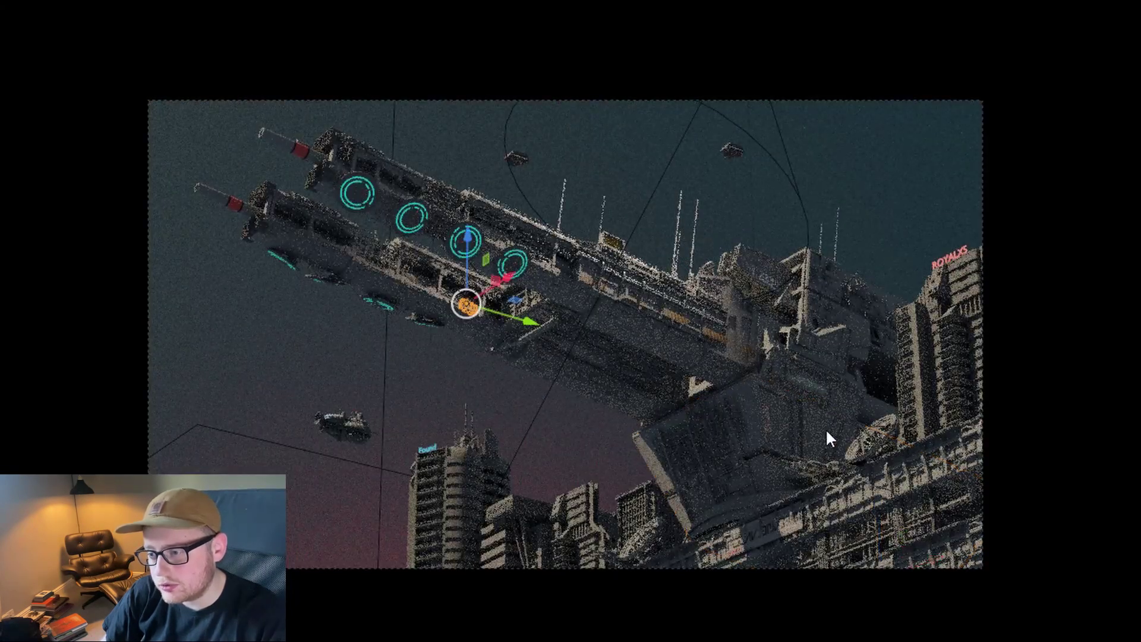
click(361, 269)
click(298, 361)
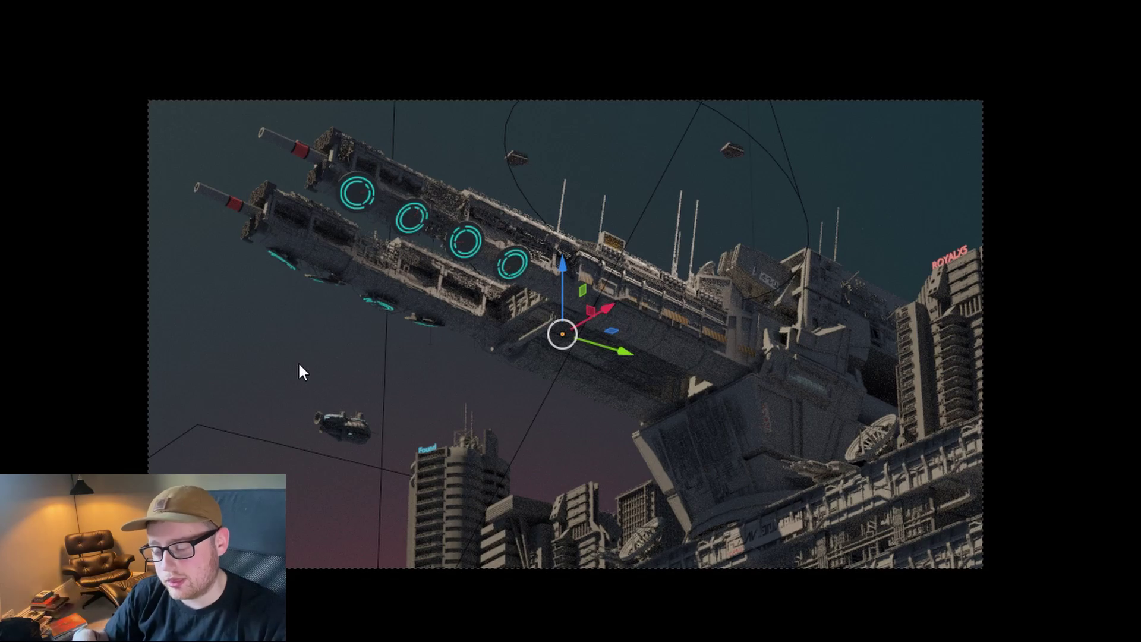
Step: Select the hull piece where the gun meets the turret, and the spot light above it, to examine how that area is lit
click(775, 339)
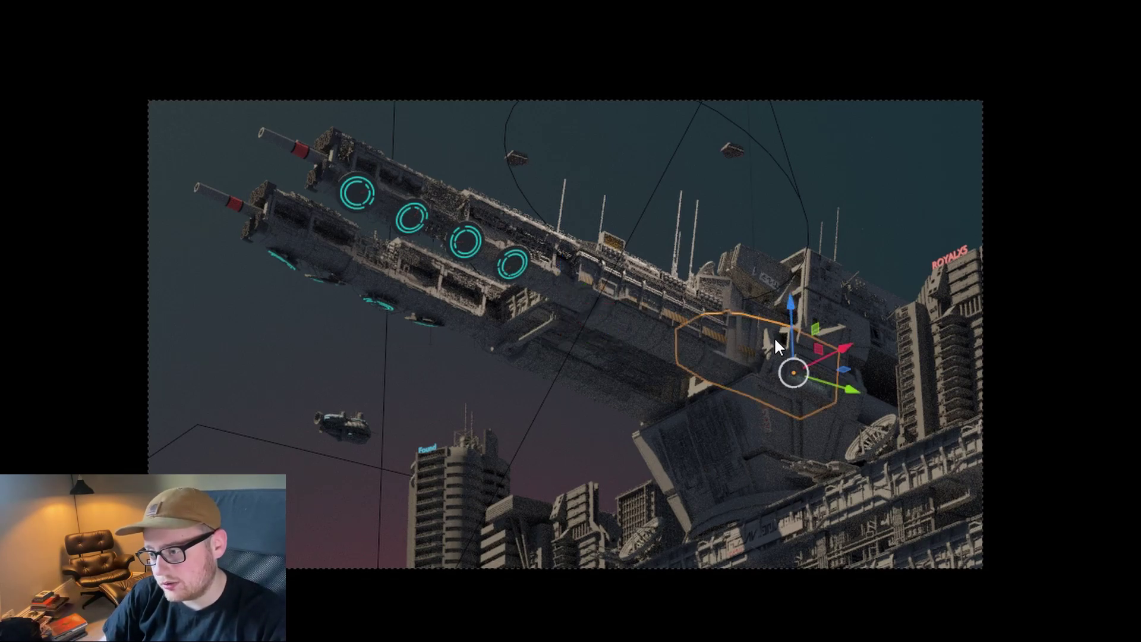
click(748, 158)
click(768, 149)
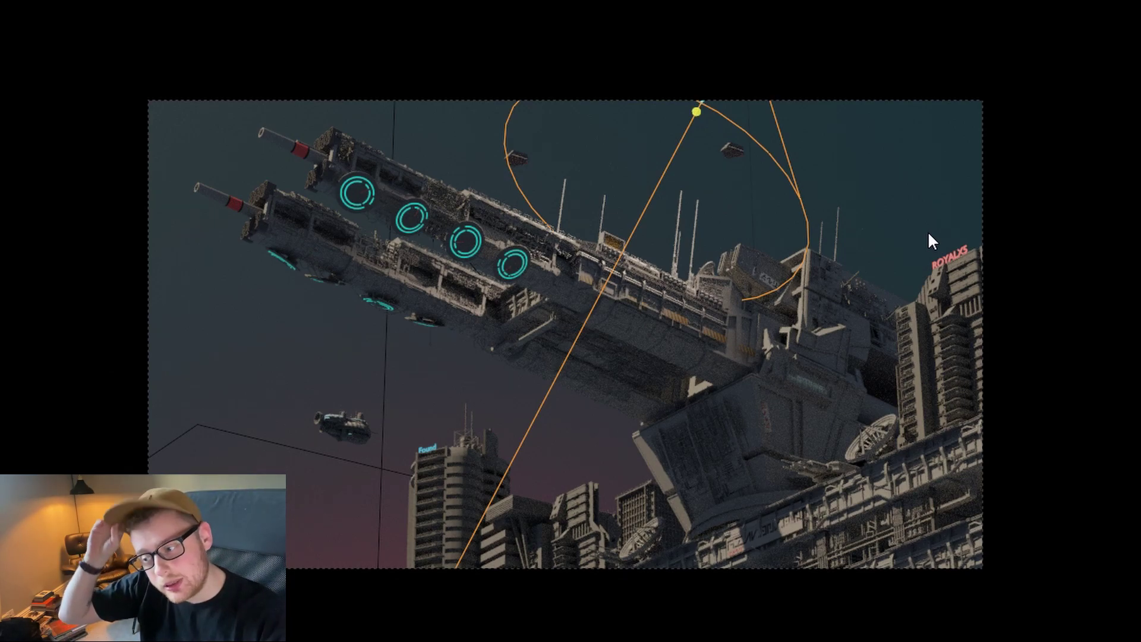
Step: Deselect the spot light and select the backdrop behind the turret in the camera view
click(1062, 319)
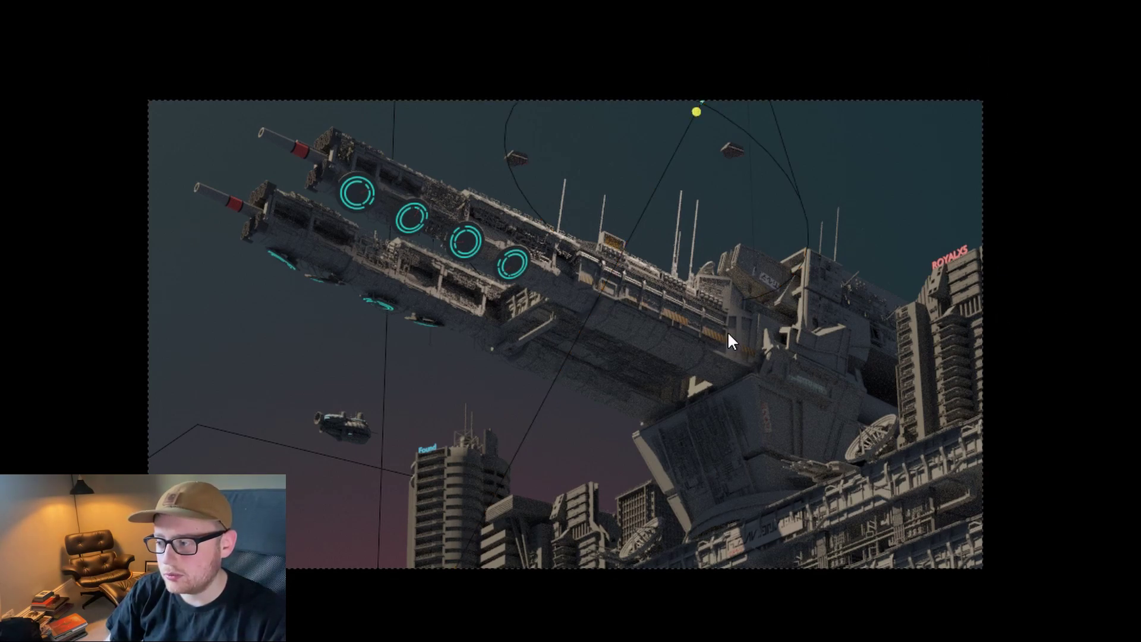
click(877, 392)
click(978, 205)
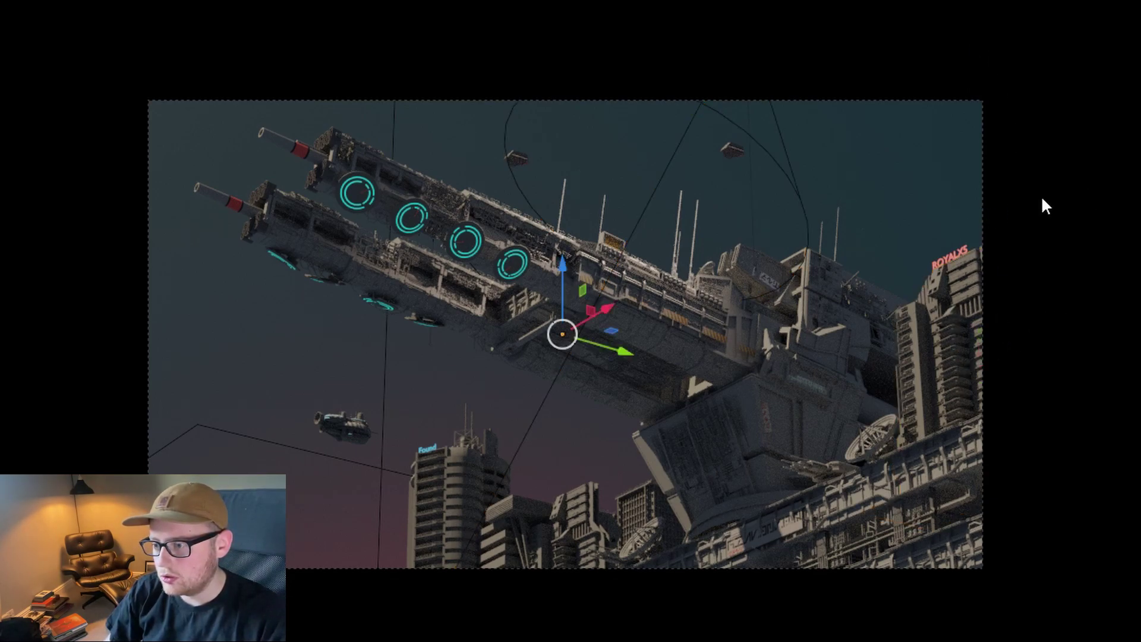